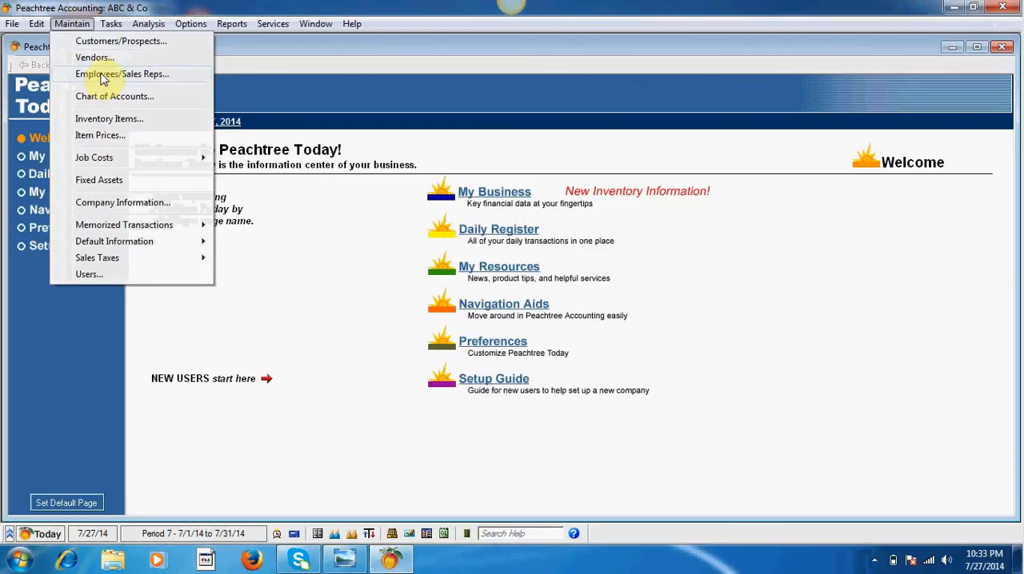
Step: Open the Maintain Employees/Sales Reps form in the maximized program and reposition it clear of the page list
{"action": "left_click", "coordinate": [102, 75]}
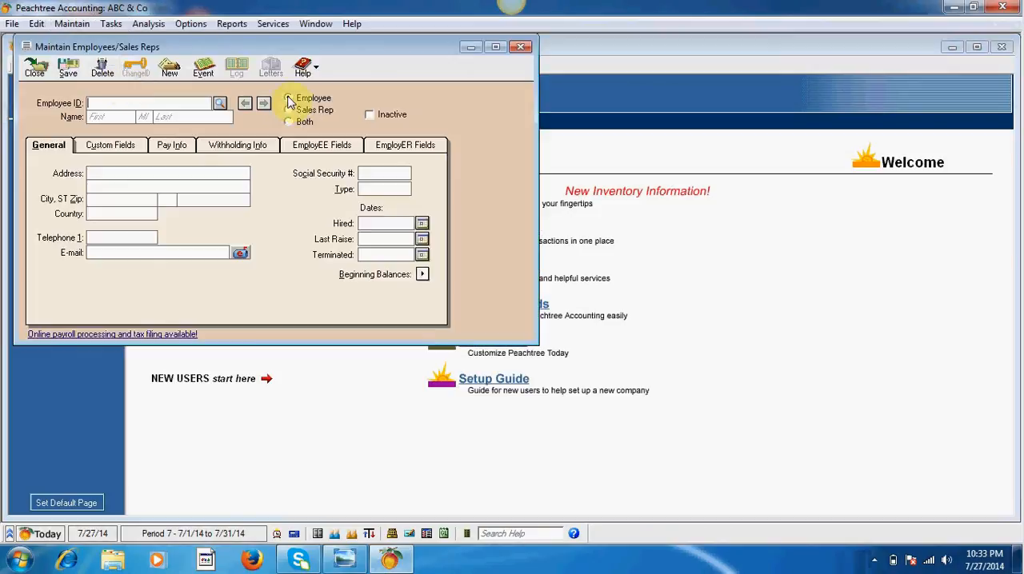
{"action": "left_click_drag", "start_coordinate": [247, 8], "coordinate": [265, 35]}
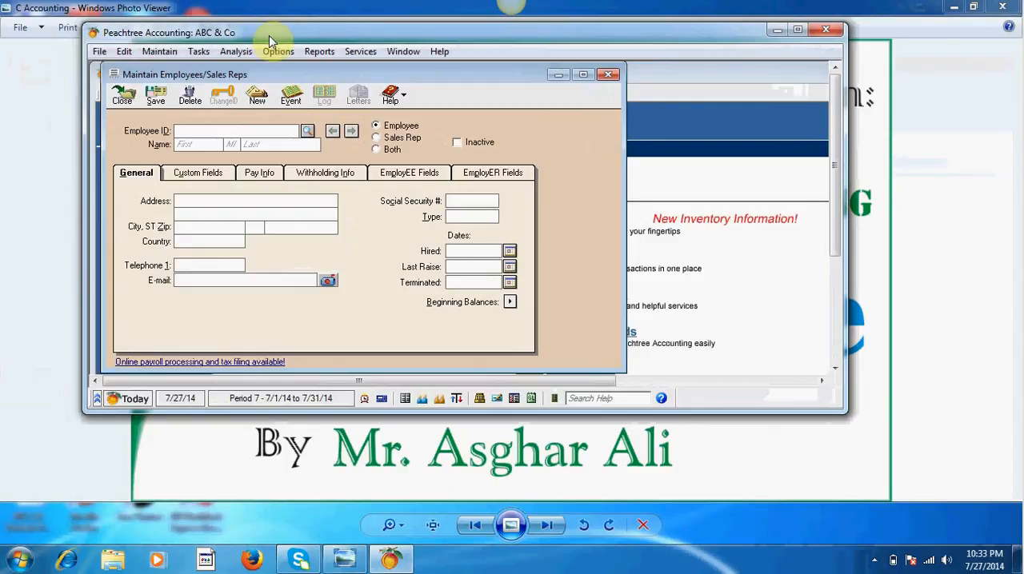
{"action": "left_click", "coordinate": [796, 29]}
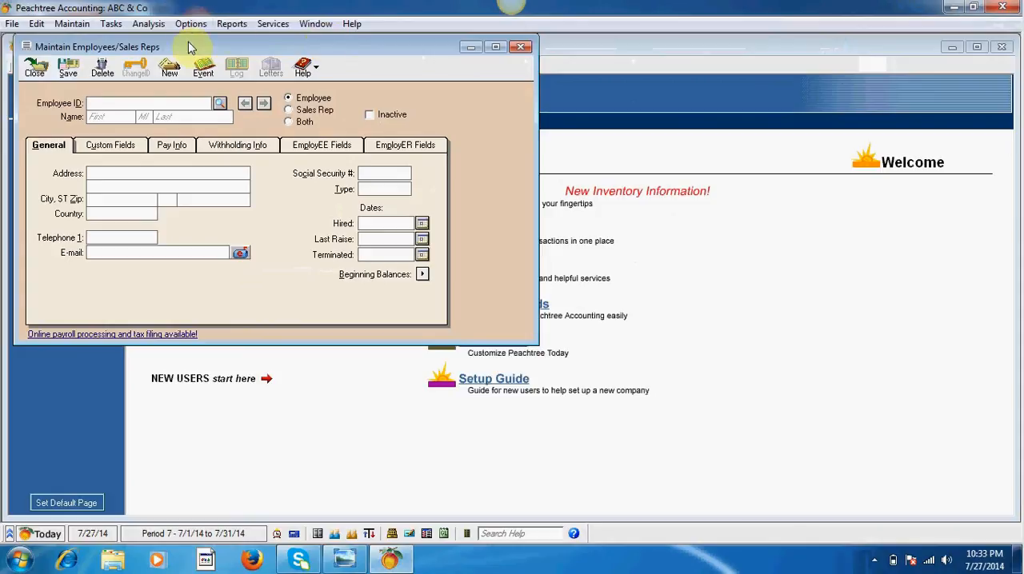
{"action": "left_click_drag", "start_coordinate": [178, 48], "coordinate": [242, 57]}
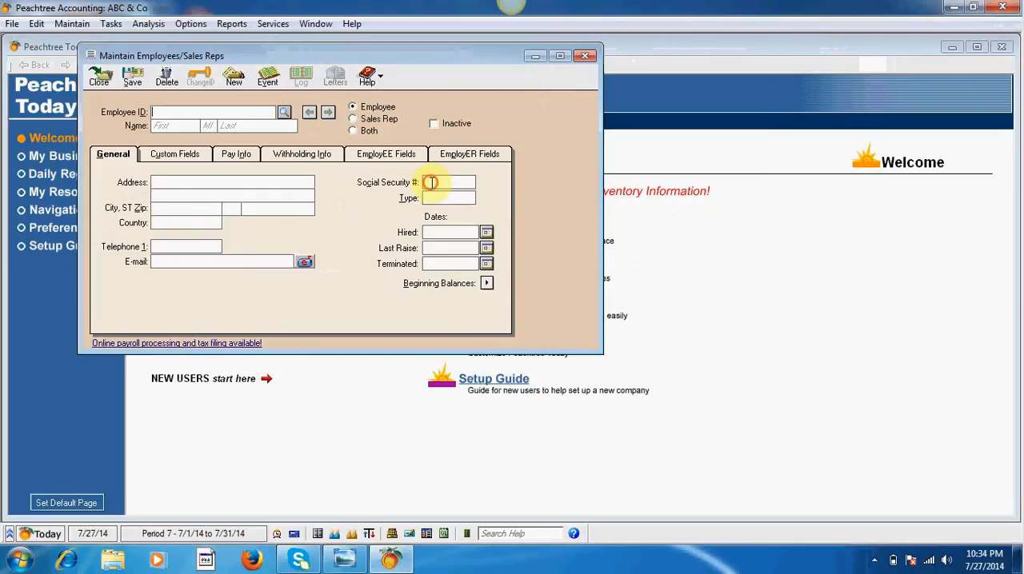
{"action": "left_click", "coordinate": [439, 231]}
{"action": "left_click", "coordinate": [440, 246]}
{"action": "left_click", "coordinate": [439, 264]}
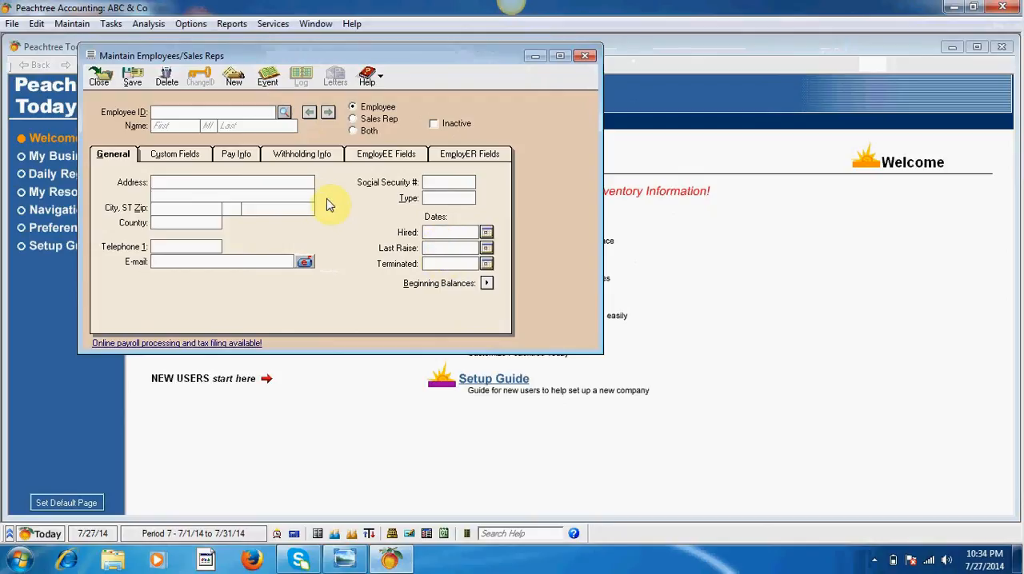
Step: Fill in the new employee's ID, full name, address, telephone number and social security number
{"action": "left_click", "coordinate": [161, 114]}
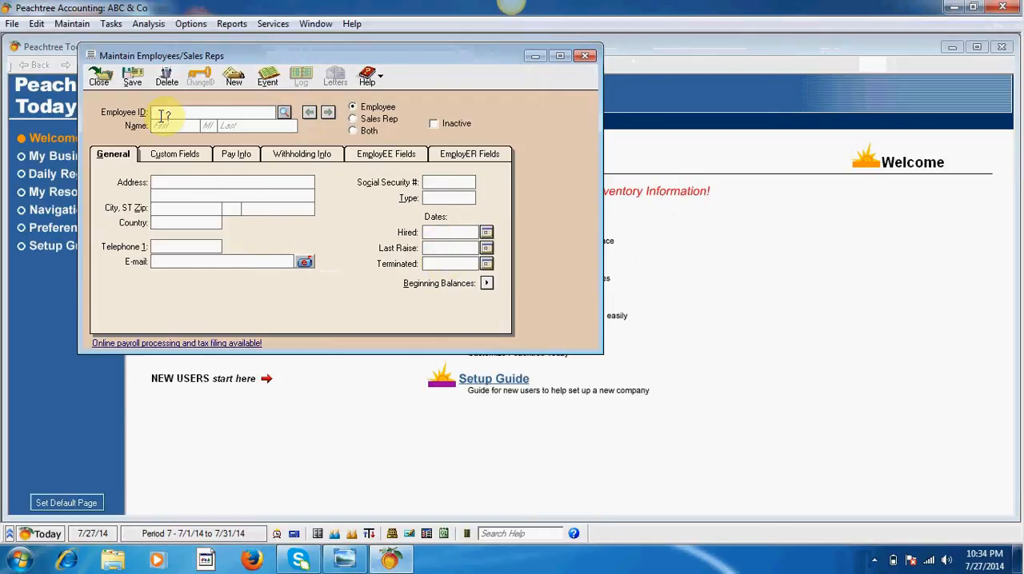
{"action": "left_click", "coordinate": [434, 182]}
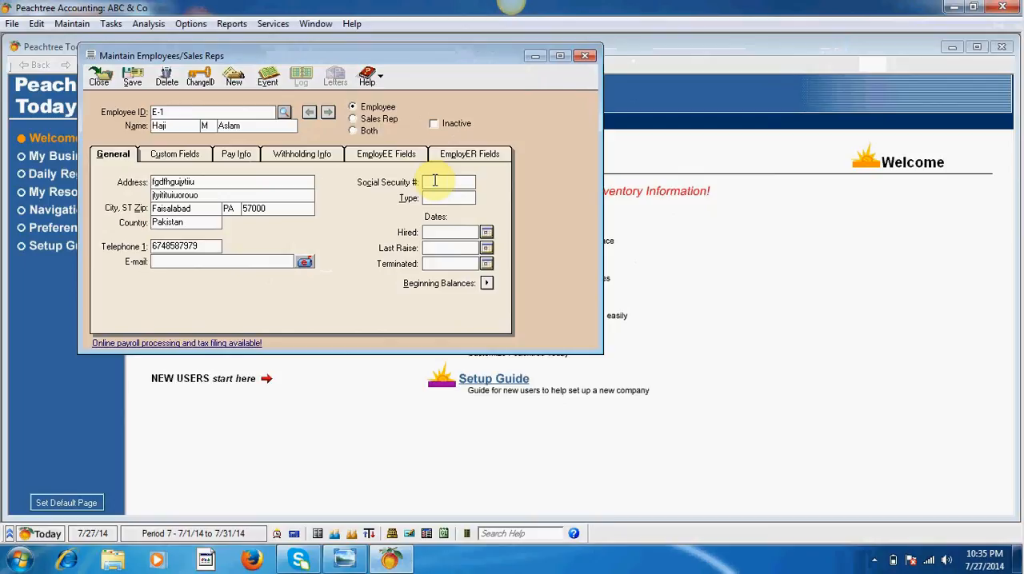
{"action": "type", "text": "101"}
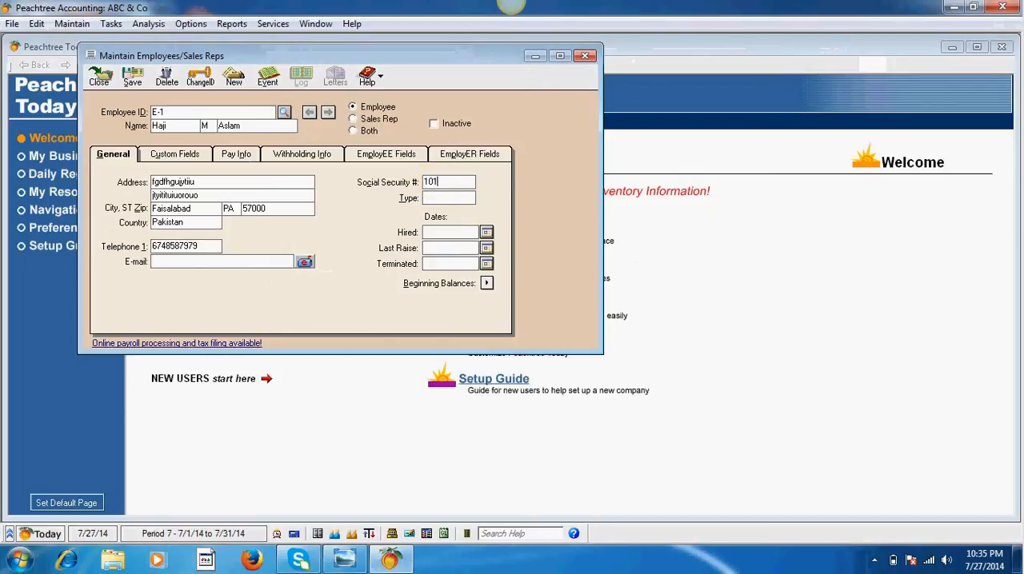
Step: Set the employee's type to Staff and the hired date to Jul 1, 2014
{"action": "left_click", "coordinate": [436, 199]}
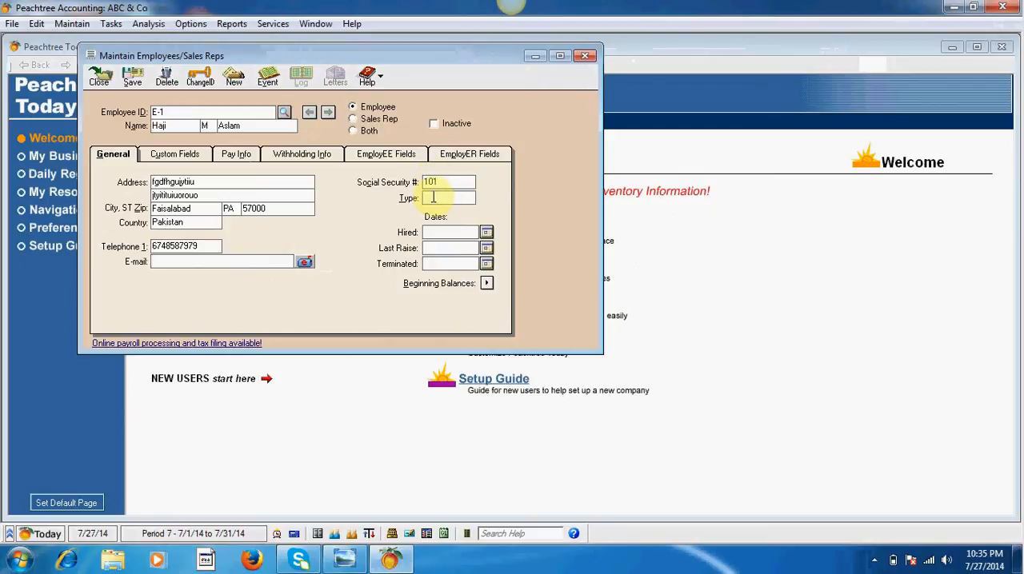
{"action": "type", "text": "Staff"}
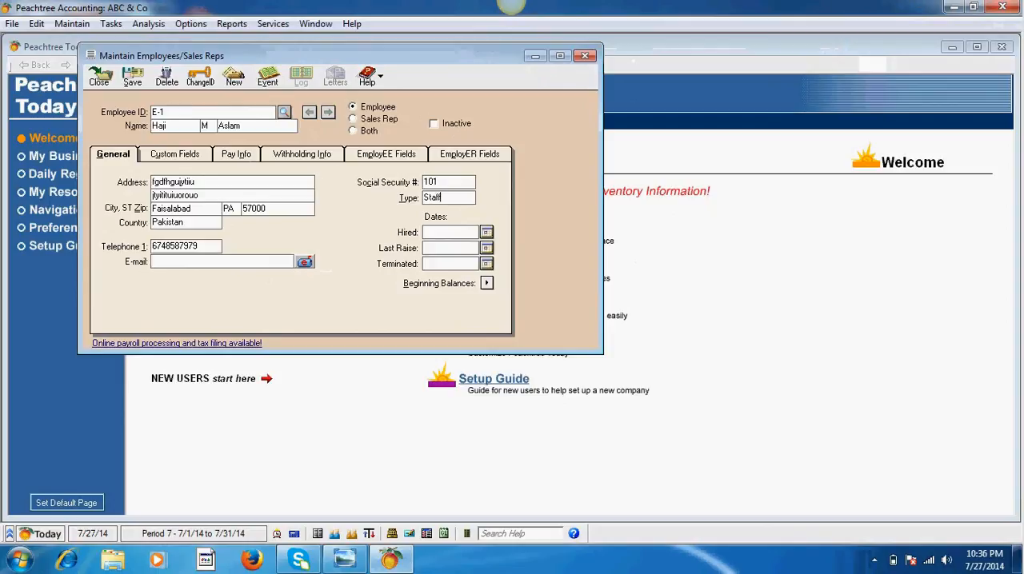
{"action": "left_click", "coordinate": [441, 234]}
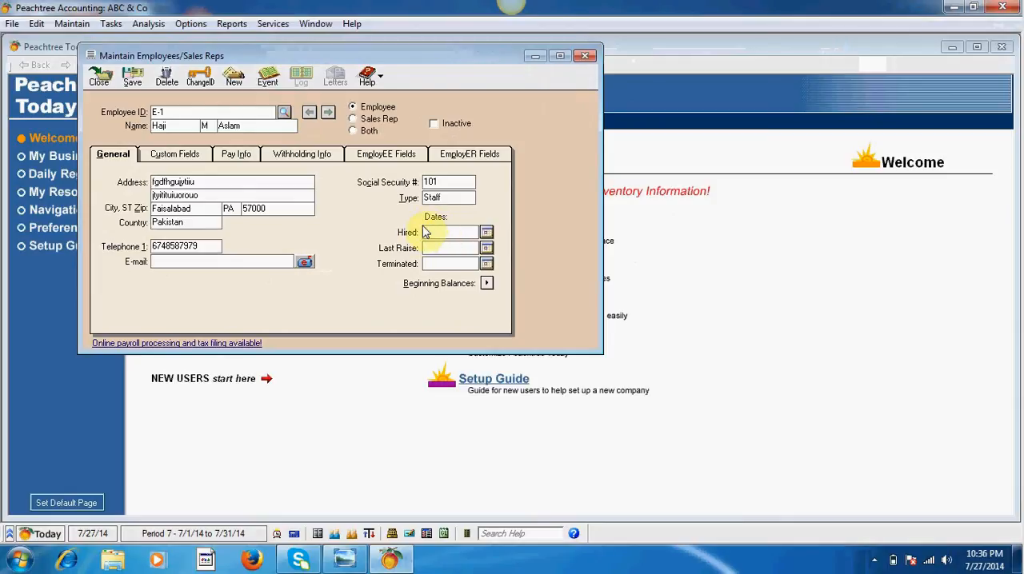
{"action": "left_click", "coordinate": [442, 262]}
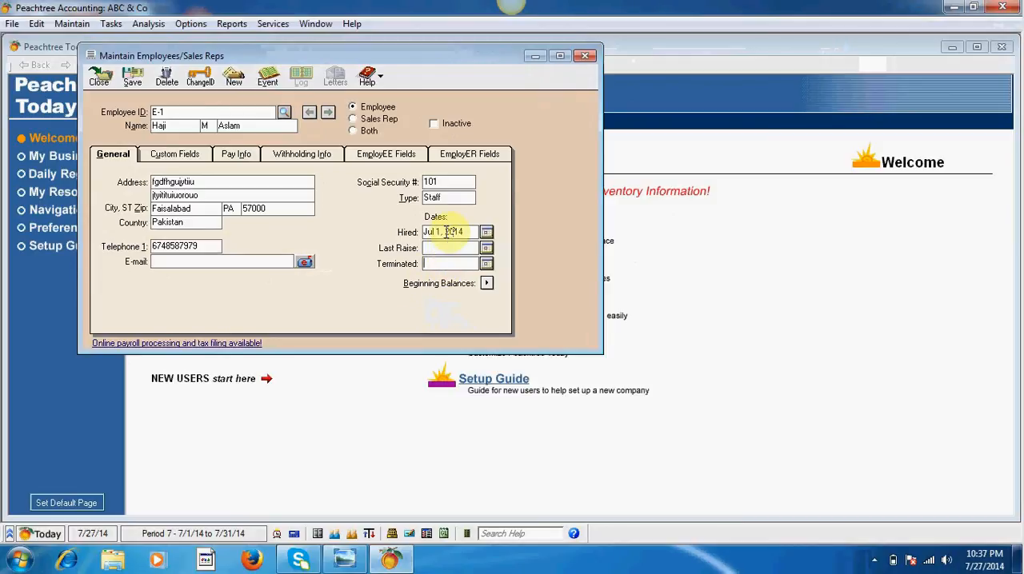
Step: Try the Sales Rep and Both classifications for the employee record and toggle its Inactive status
{"action": "left_click", "coordinate": [366, 119]}
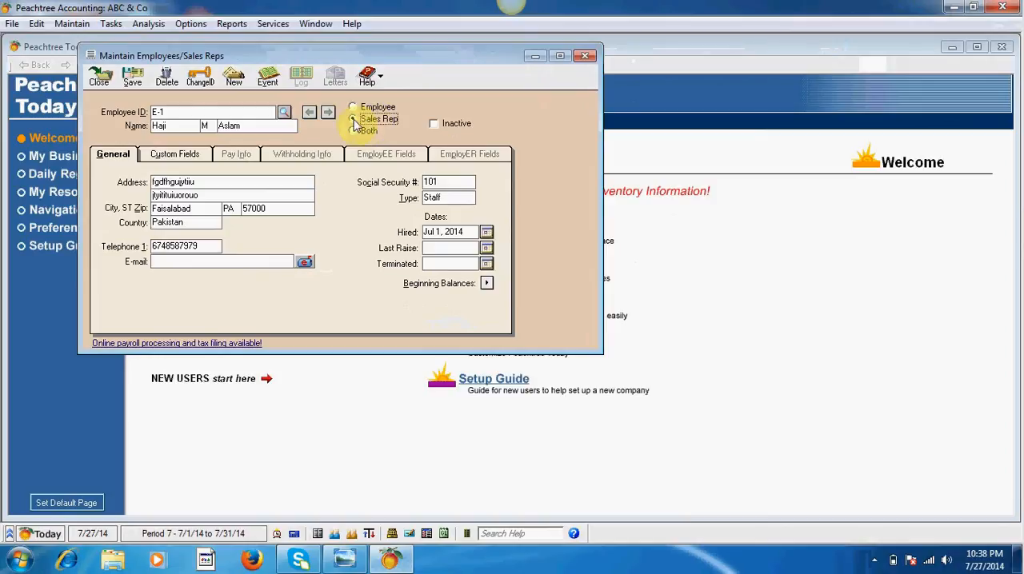
{"action": "left_click", "coordinate": [353, 108]}
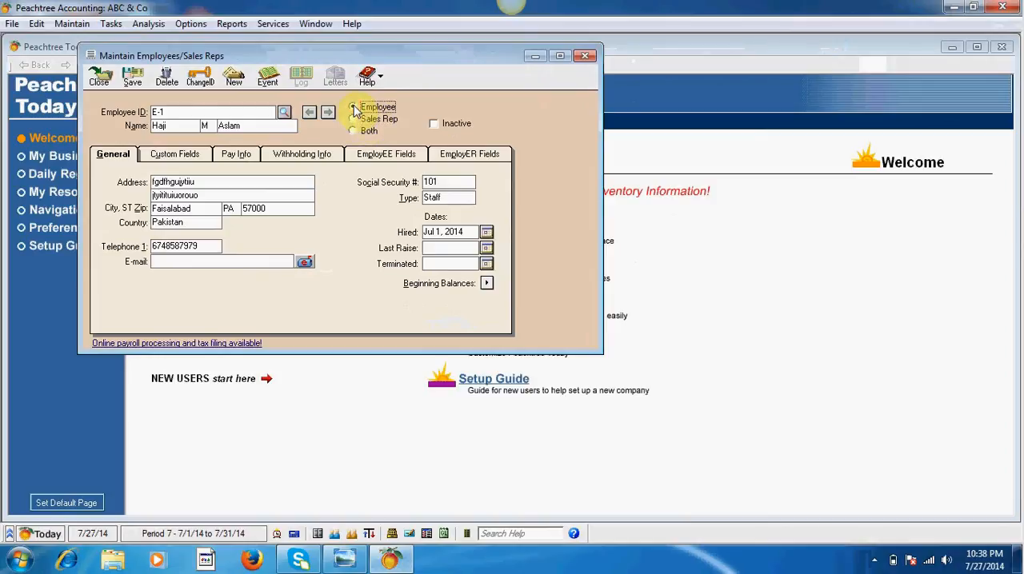
{"action": "left_click", "coordinate": [352, 120]}
{"action": "left_click", "coordinate": [353, 108]}
{"action": "left_click", "coordinate": [354, 131]}
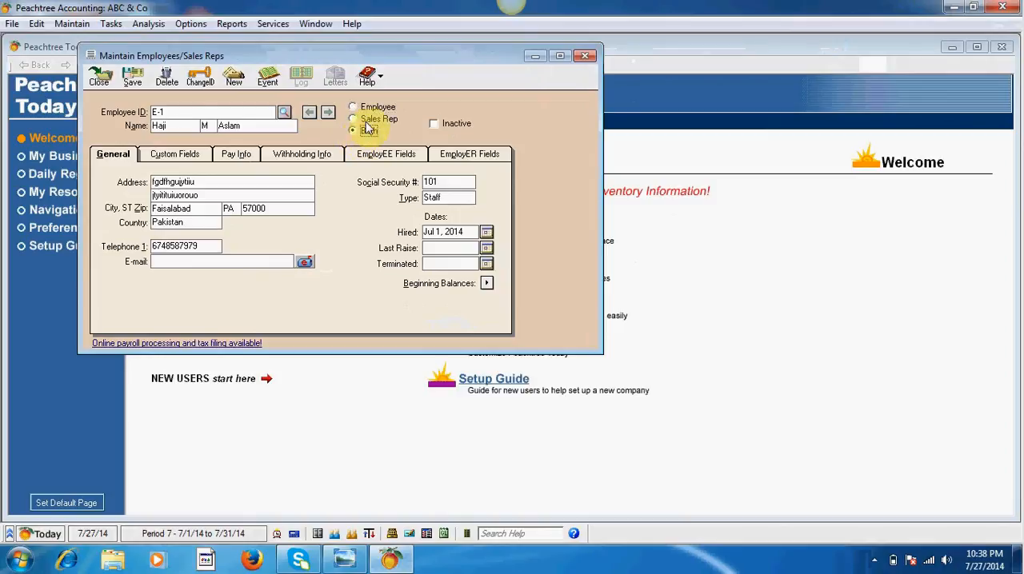
{"action": "left_click", "coordinate": [354, 109]}
{"action": "left_click", "coordinate": [353, 119]}
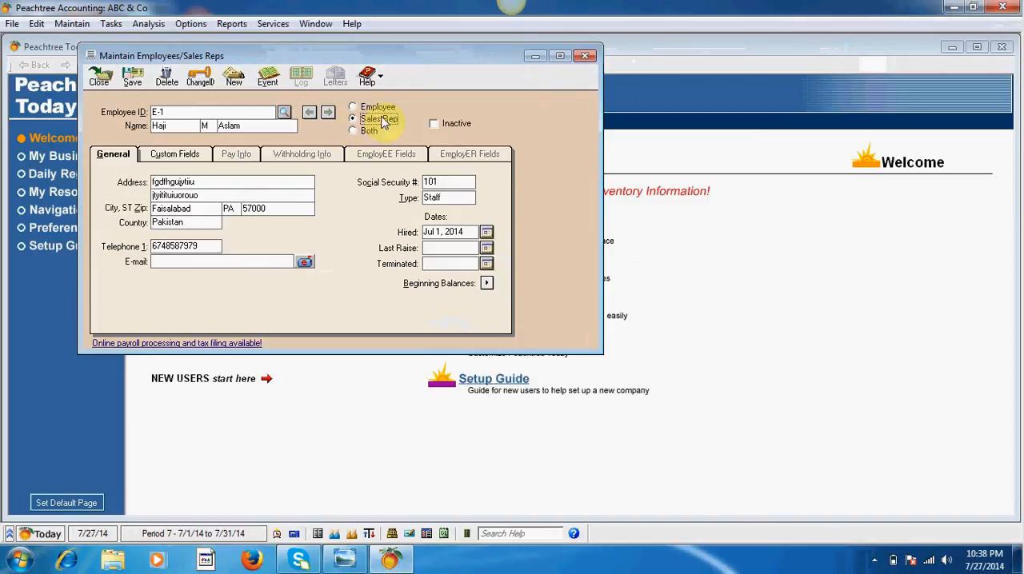
{"action": "left_click", "coordinate": [363, 132]}
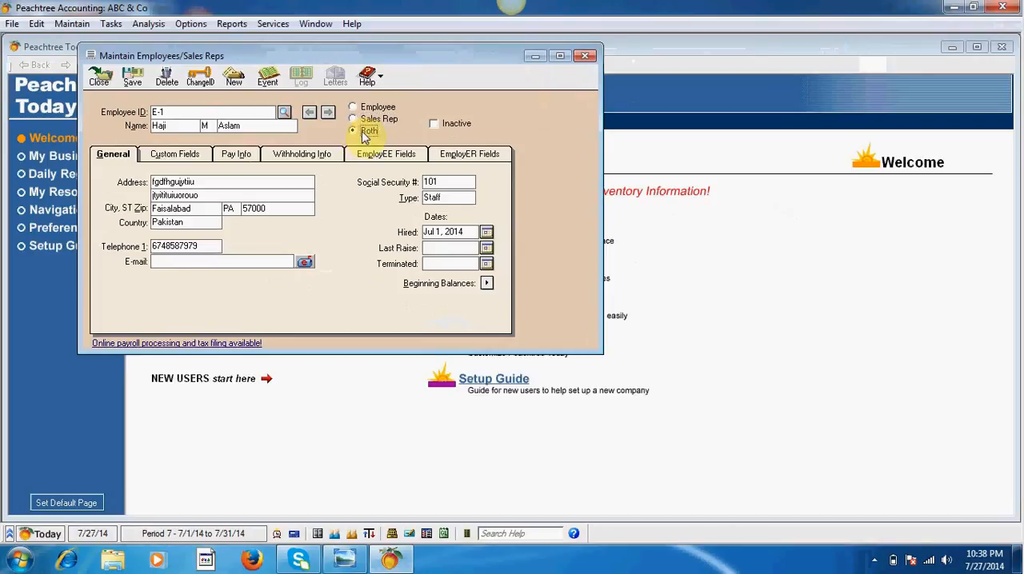
{"action": "left_click", "coordinate": [356, 109]}
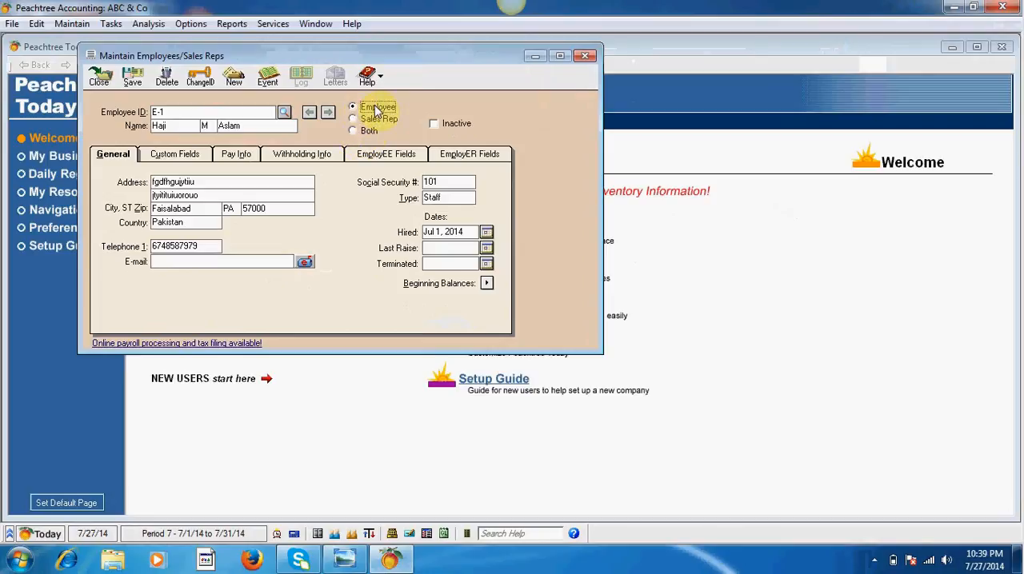
{"action": "left_click", "coordinate": [434, 125]}
{"action": "left_click", "coordinate": [434, 125]}
Step: Save the employee record and close the employee form
{"action": "left_click", "coordinate": [132, 80]}
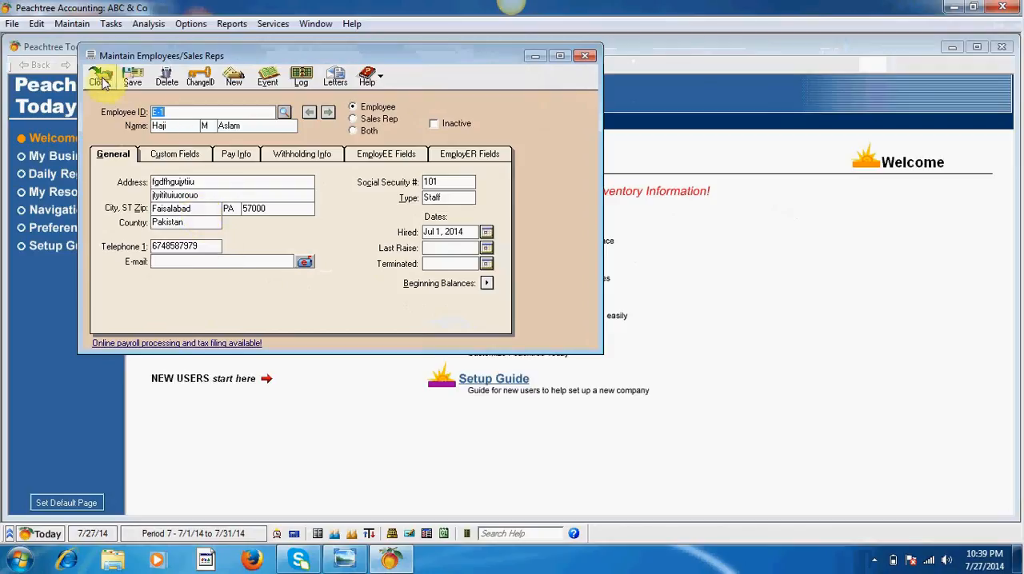
{"action": "left_click", "coordinate": [235, 83]}
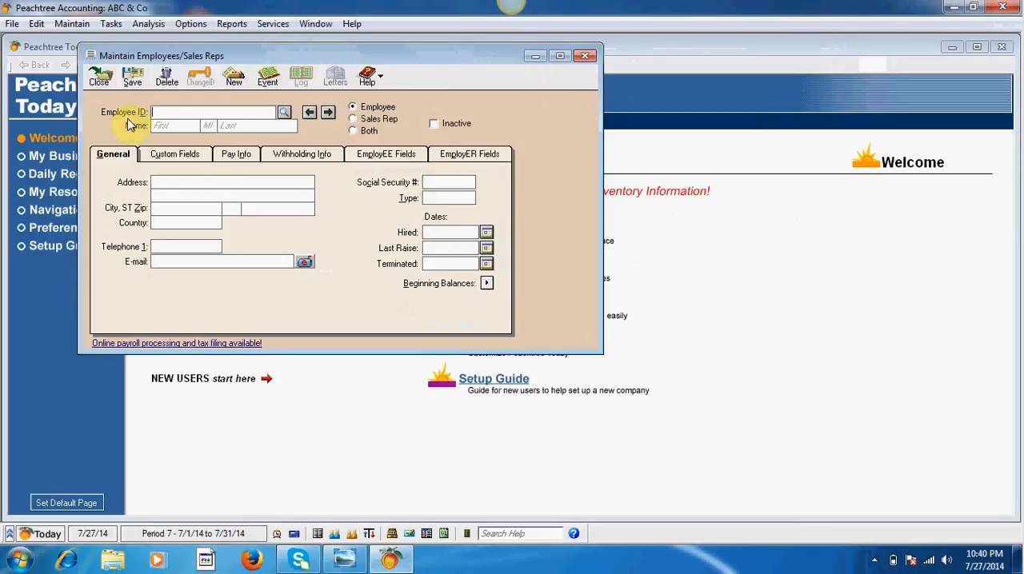
{"action": "left_click", "coordinate": [99, 84]}
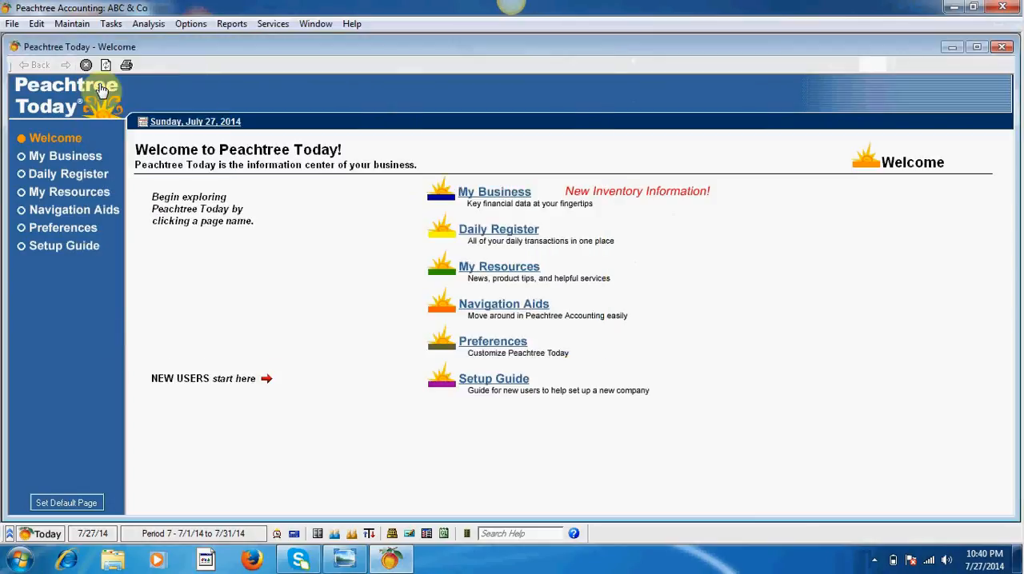
Step: Start a new stock item in the Maintain Inventory Items form with the item ID Inv-1
{"action": "left_click", "coordinate": [72, 23]}
{"action": "left_click", "coordinate": [126, 120]}
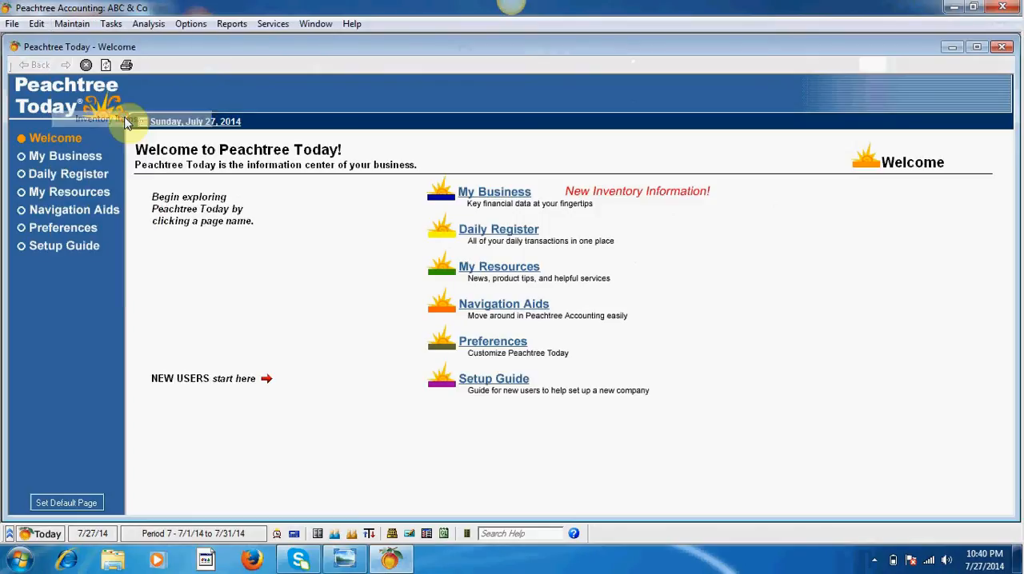
{"action": "left_click_drag", "start_coordinate": [294, 48], "coordinate": [401, 71]}
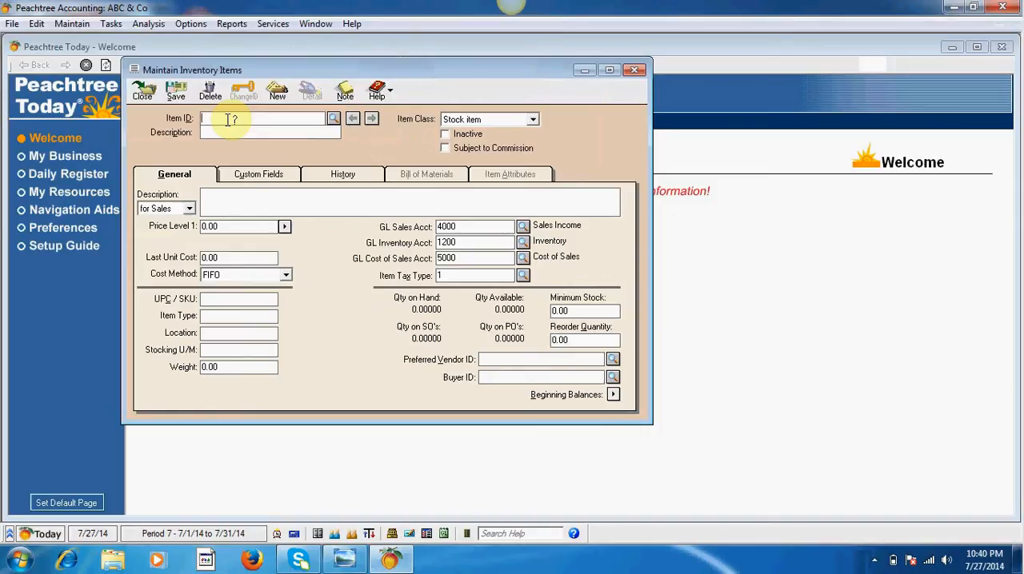
{"action": "type", "text": "Iv"}
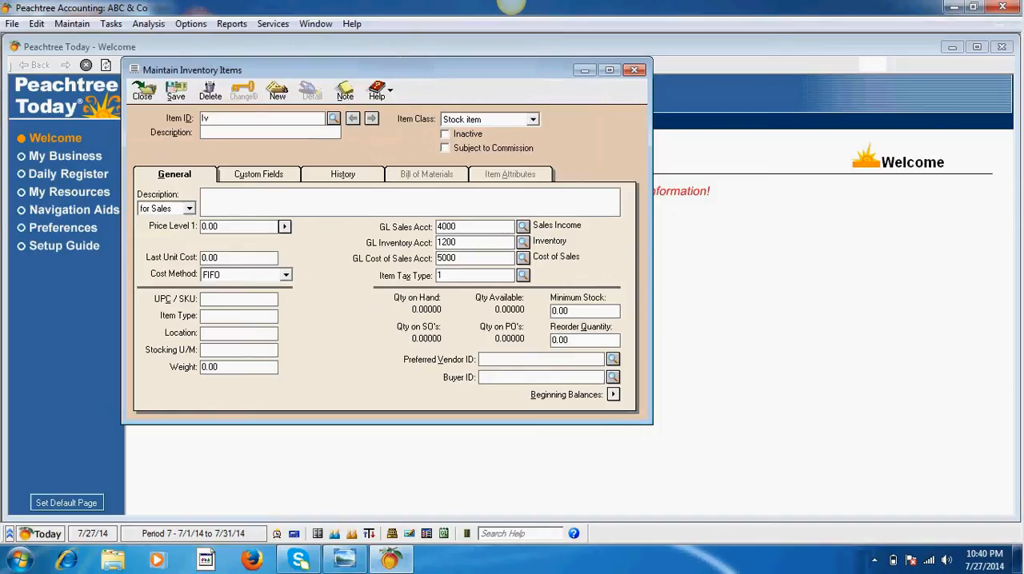
{"action": "key", "text": "BackSpace"}
{"action": "type", "text": "nv-1"}
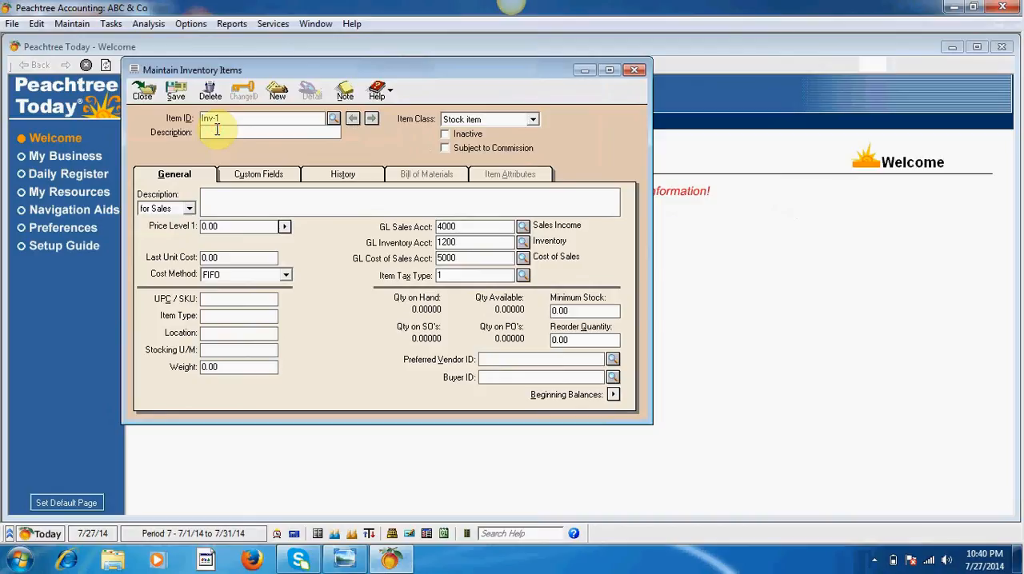
{"action": "left_click", "coordinate": [223, 134]}
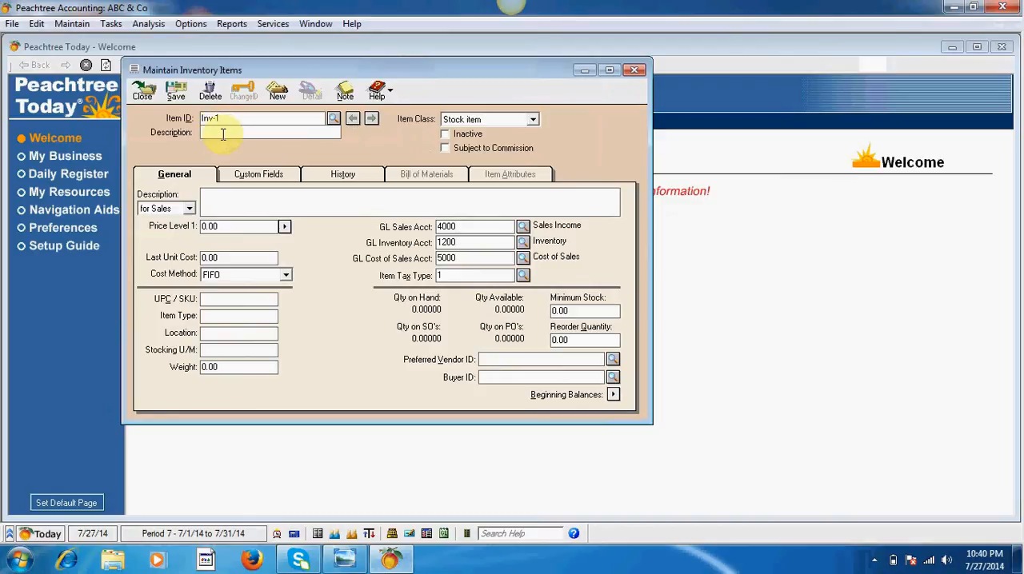
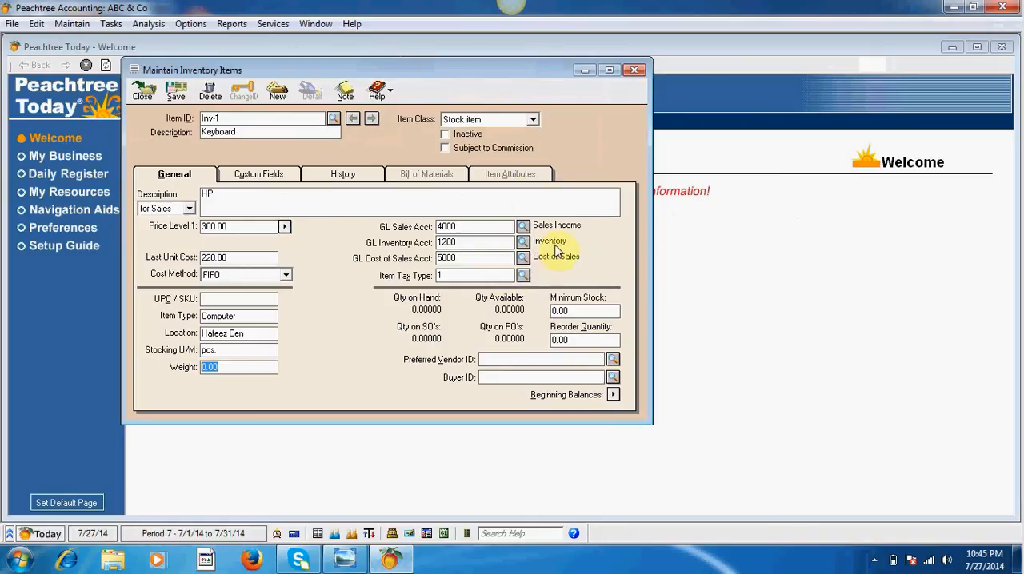
Step: Try the Subject to Commission option on the Keyboard item and turn it off again
{"action": "left_click", "coordinate": [448, 150]}
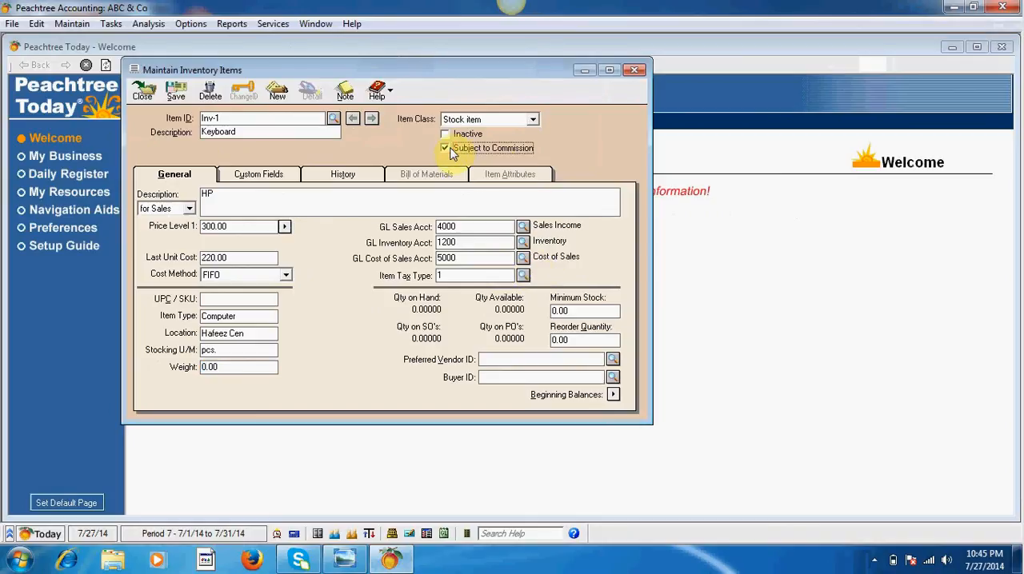
{"action": "left_click", "coordinate": [446, 149]}
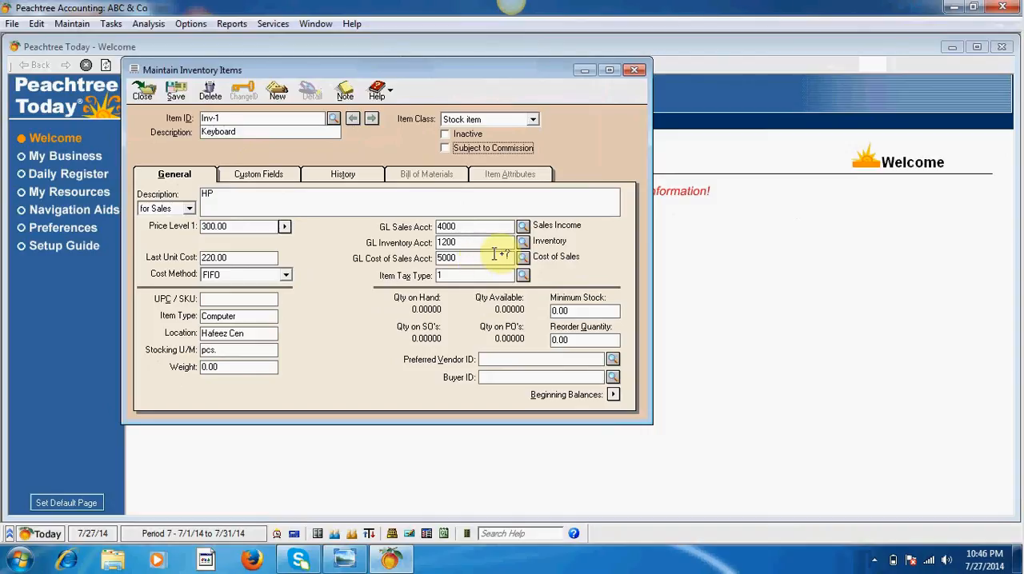
Step: Examine the Keyboard item's sales price, last unit cost, GL sales, inventory and cost of sales accounts, and item tax type
{"action": "left_click", "coordinate": [233, 226]}
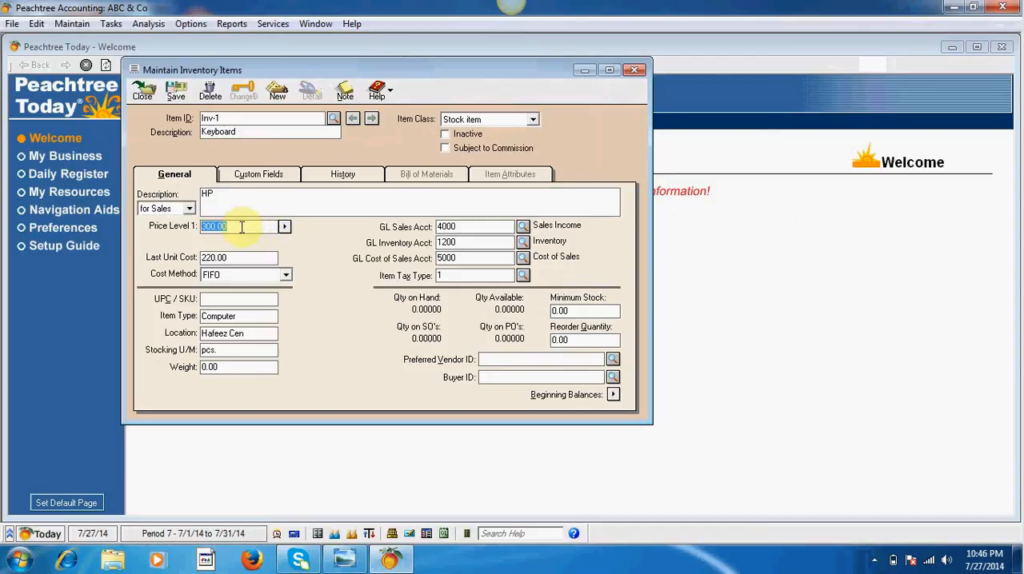
{"action": "left_click", "coordinate": [467, 227]}
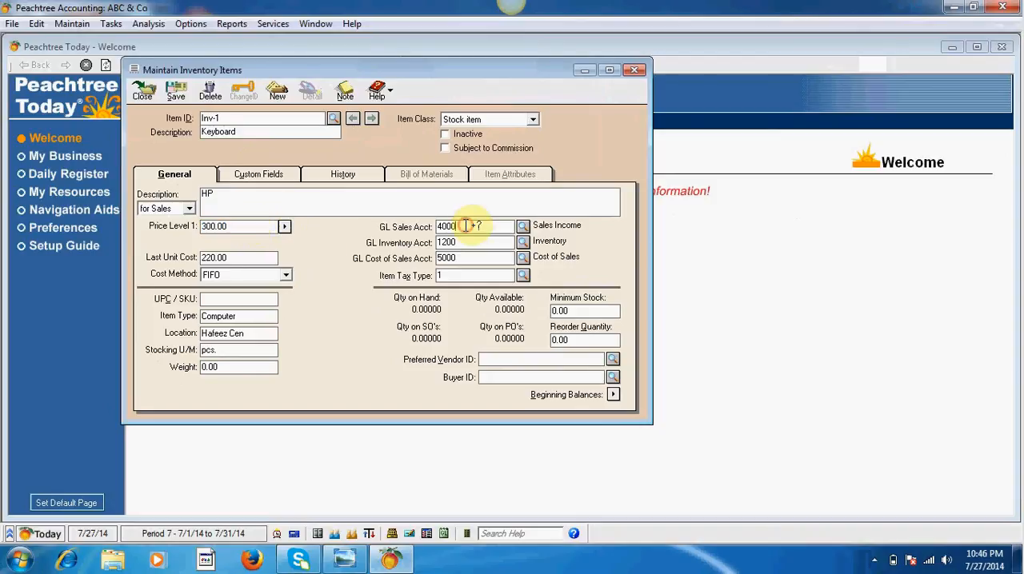
{"action": "double_click", "coordinate": [463, 228]}
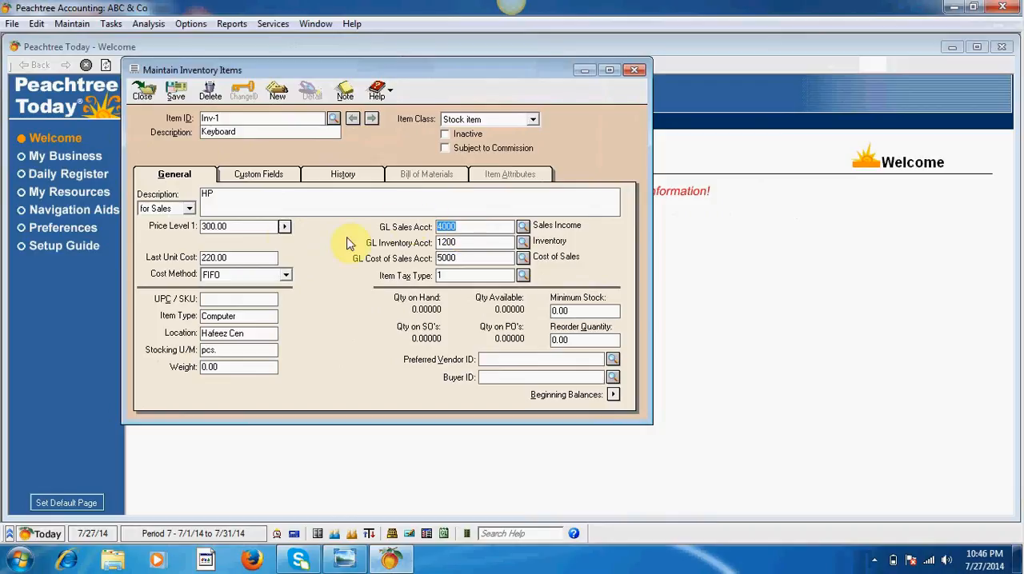
{"action": "left_click_drag", "start_coordinate": [235, 257], "coordinate": [200, 269]}
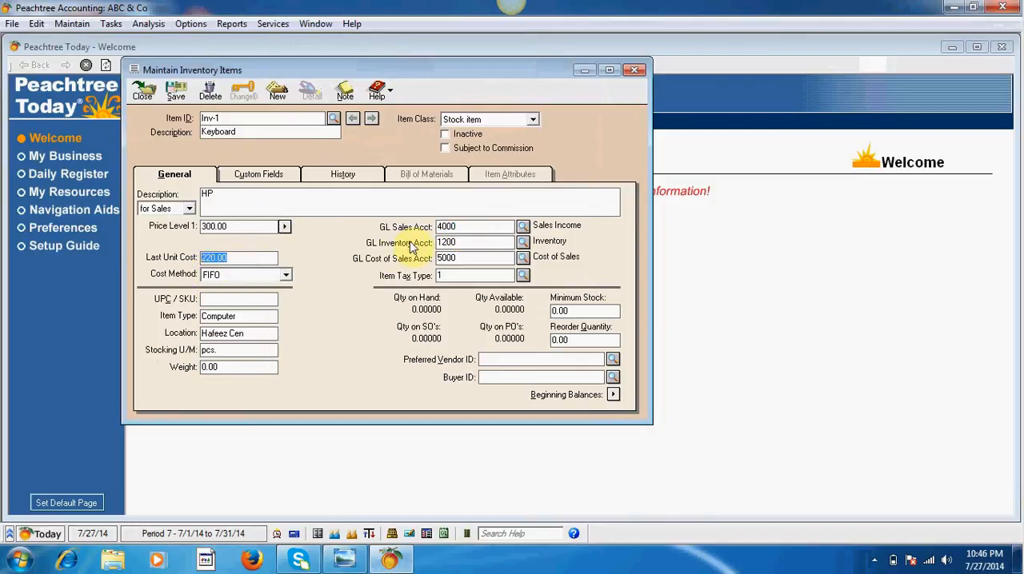
{"action": "left_click", "coordinate": [469, 258]}
{"action": "left_click_drag", "start_coordinate": [446, 258], "coordinate": [437, 258]}
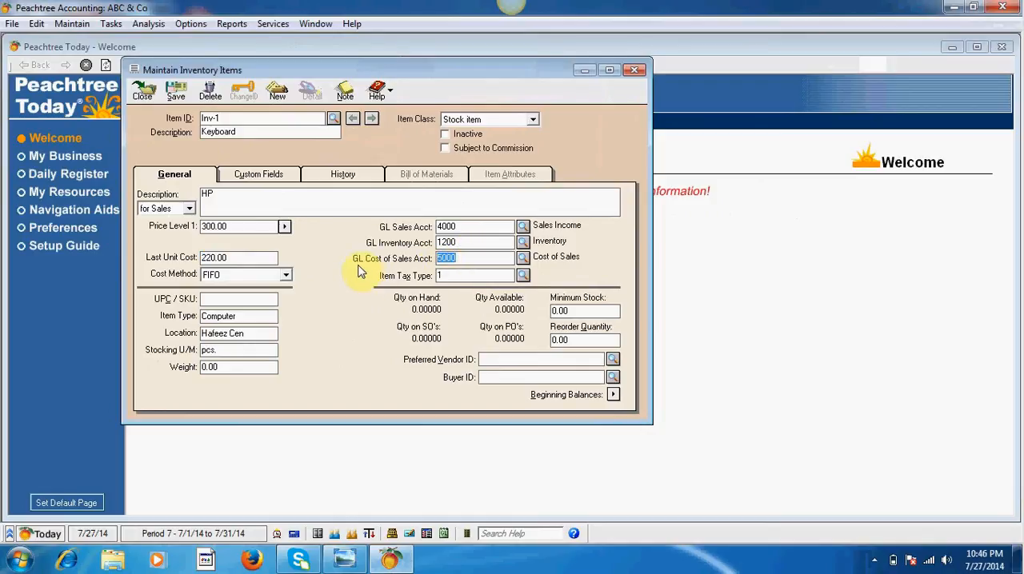
{"action": "left_click", "coordinate": [456, 242]}
{"action": "left_click_drag", "start_coordinate": [457, 242], "coordinate": [411, 245]}
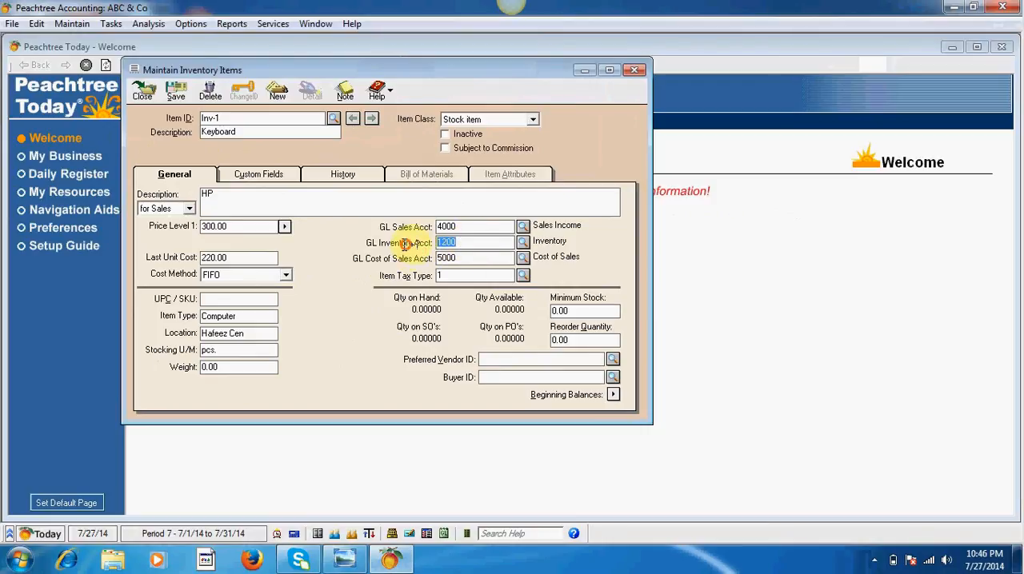
{"action": "left_click", "coordinate": [467, 243]}
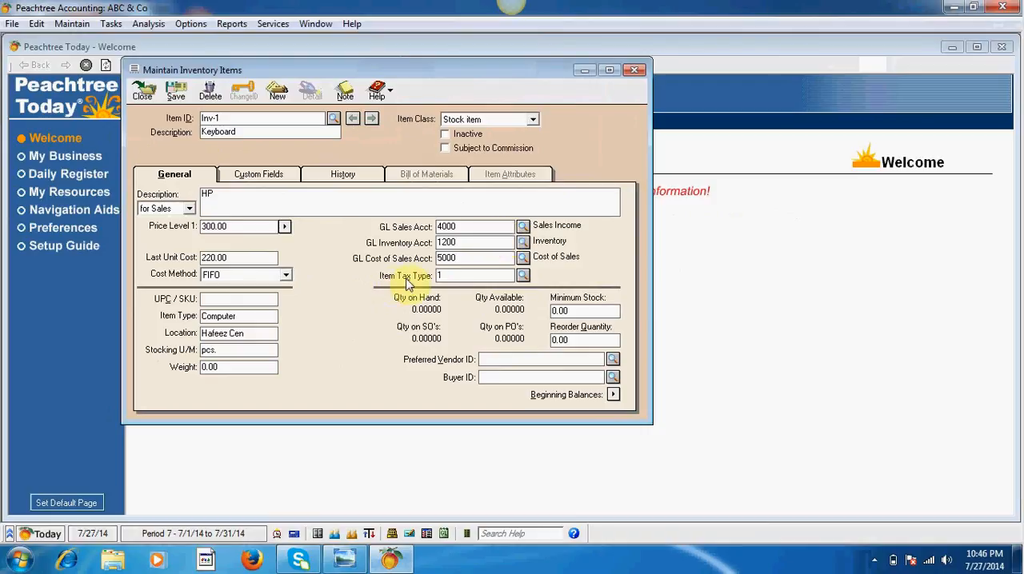
{"action": "left_click", "coordinate": [451, 276]}
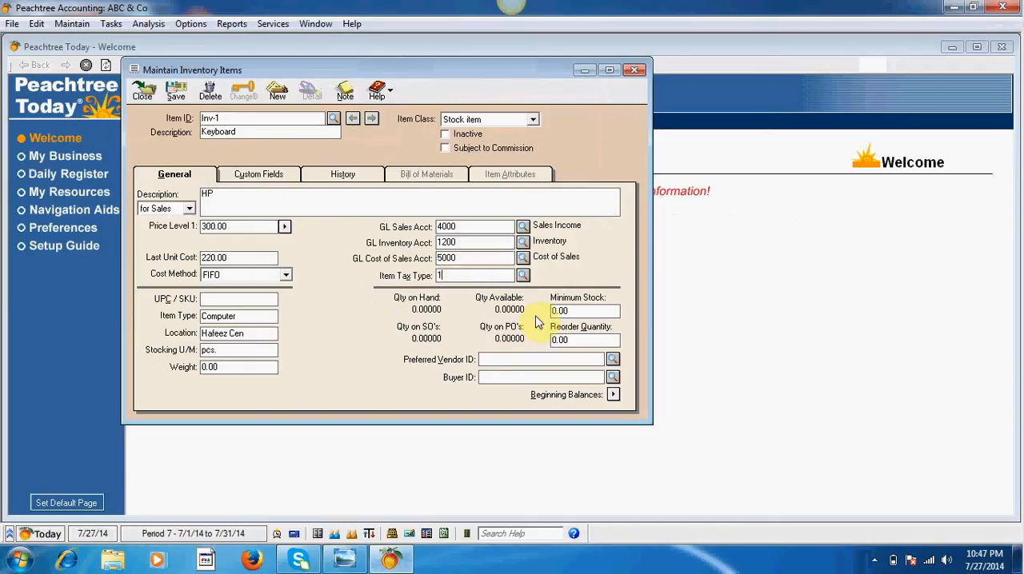
Step: Set the Keyboard item's minimum stock to 1,000 and its reorder quantity to 200
{"action": "left_click", "coordinate": [576, 312]}
{"action": "type", "text": "1000"}
{"action": "left_click", "coordinate": [568, 340]}
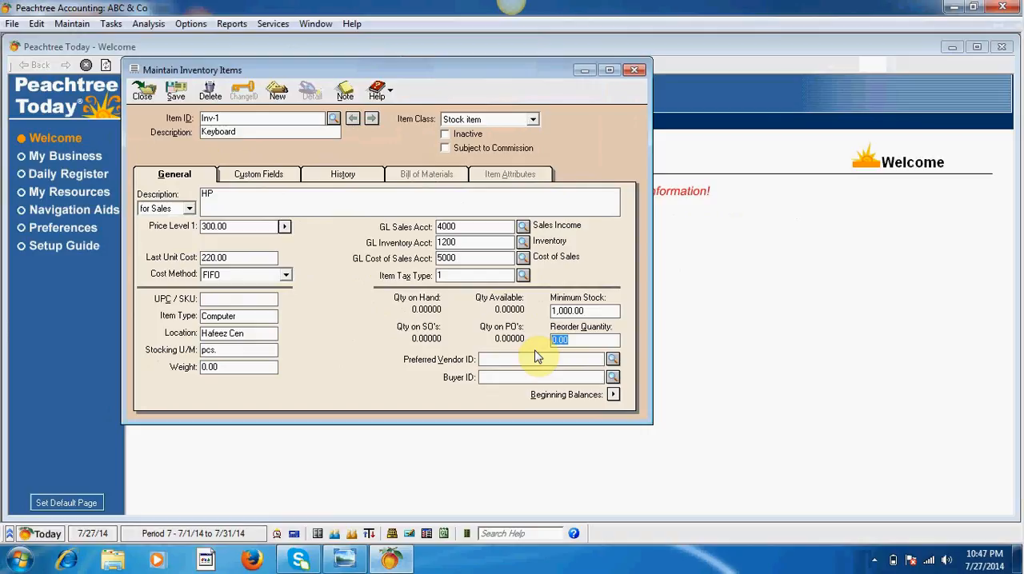
{"action": "type", "text": "200"}
{"action": "left_click_drag", "start_coordinate": [589, 310], "coordinate": [535, 318]}
{"action": "key", "text": "Tab"}
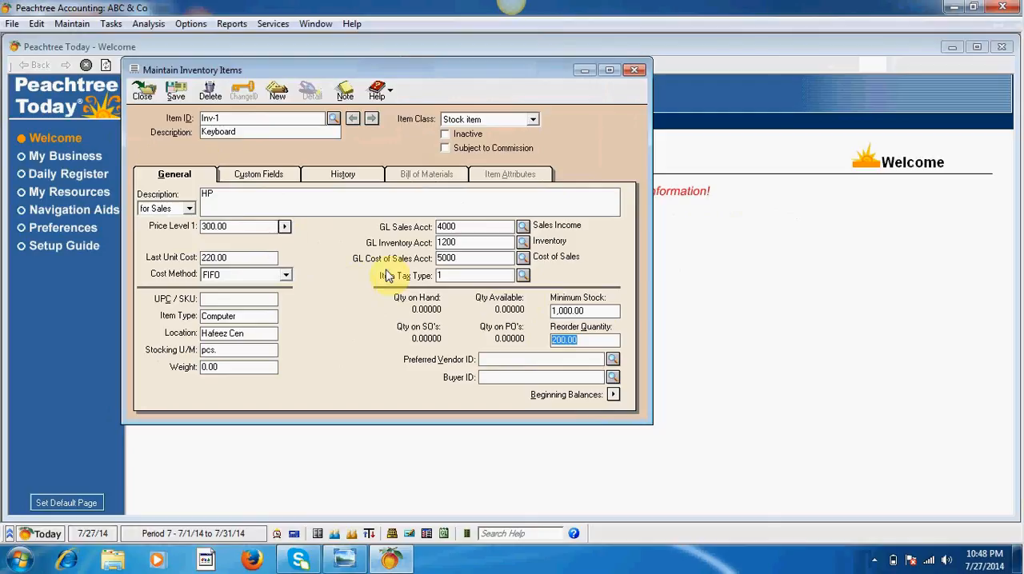
{"action": "left_click", "coordinate": [600, 342]}
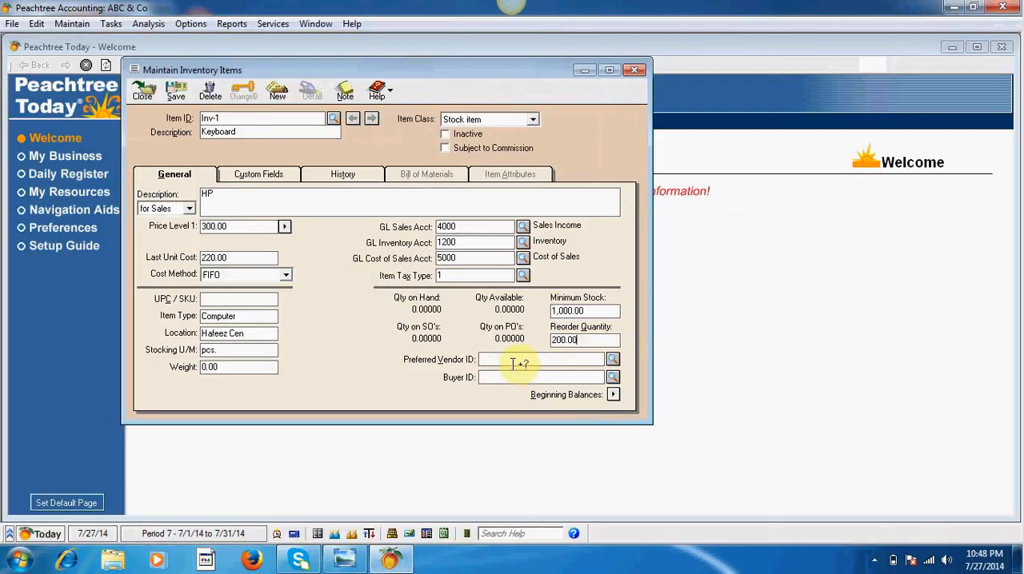
Step: Assign vendor V-1 as the Keyboard item's preferred vendor
{"action": "left_click", "coordinate": [613, 359]}
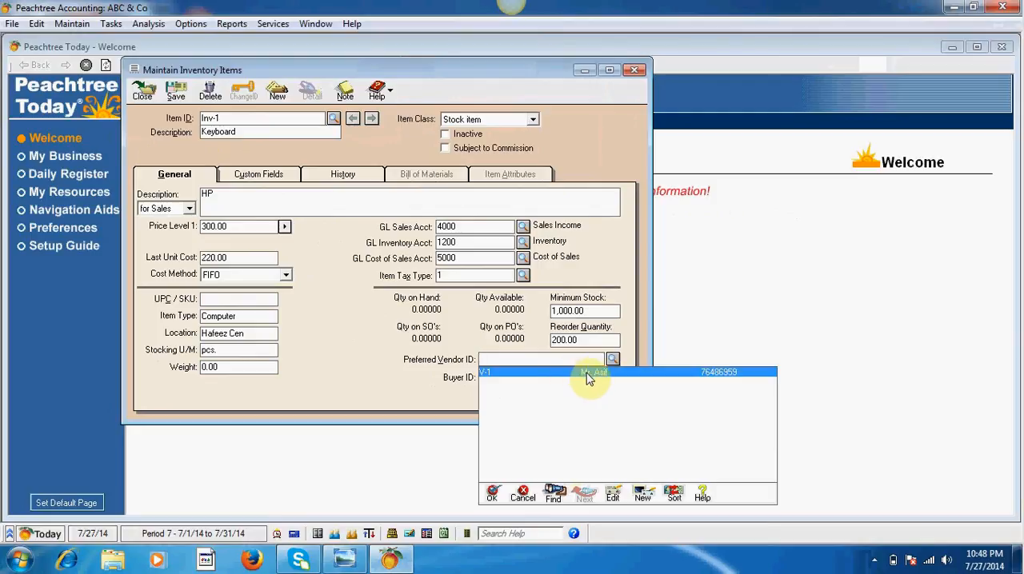
{"action": "double_click", "coordinate": [586, 373]}
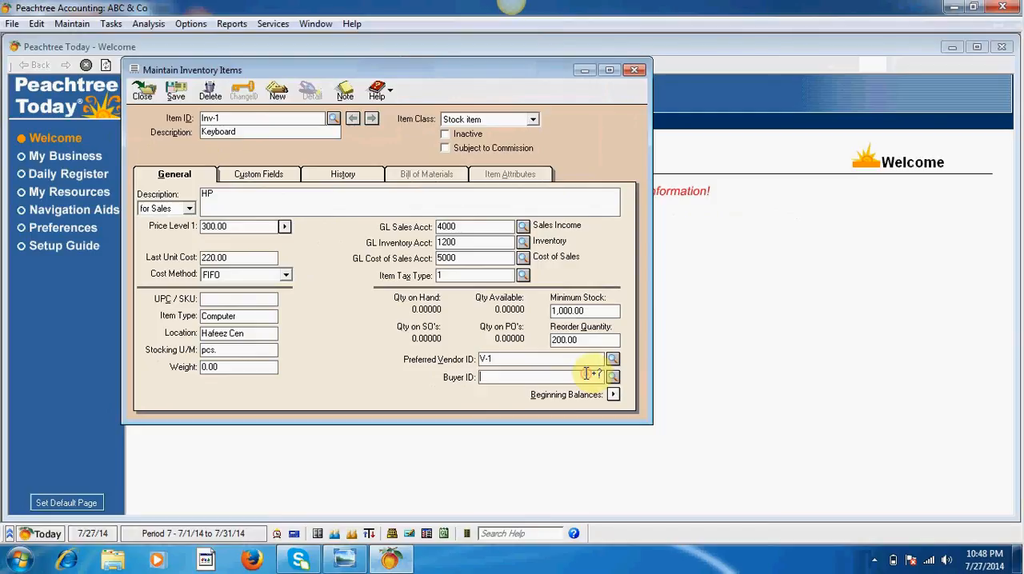